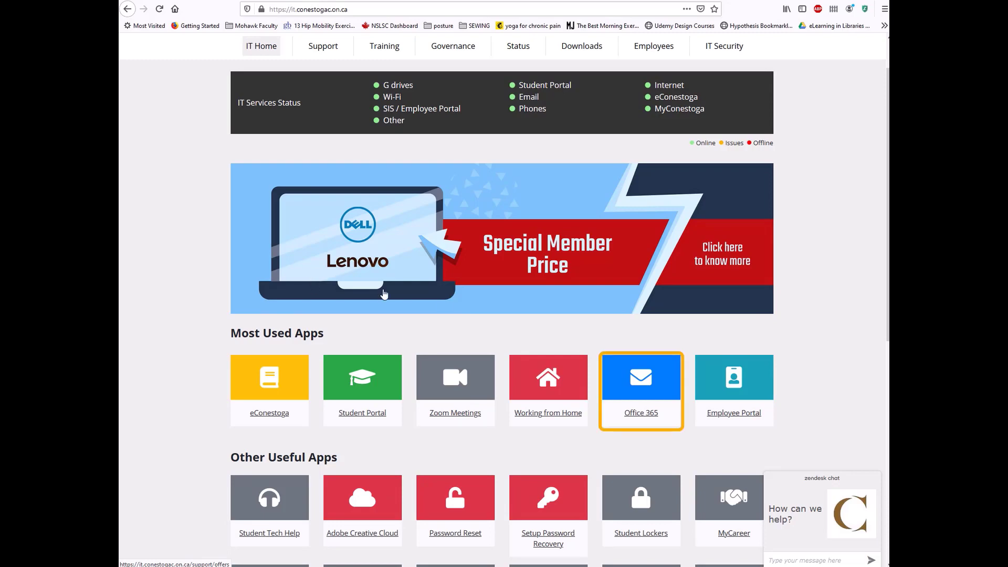
- Sign in to Office 365 with the saved college e-mail and password, declining to stay signed in
left_click(639, 411)
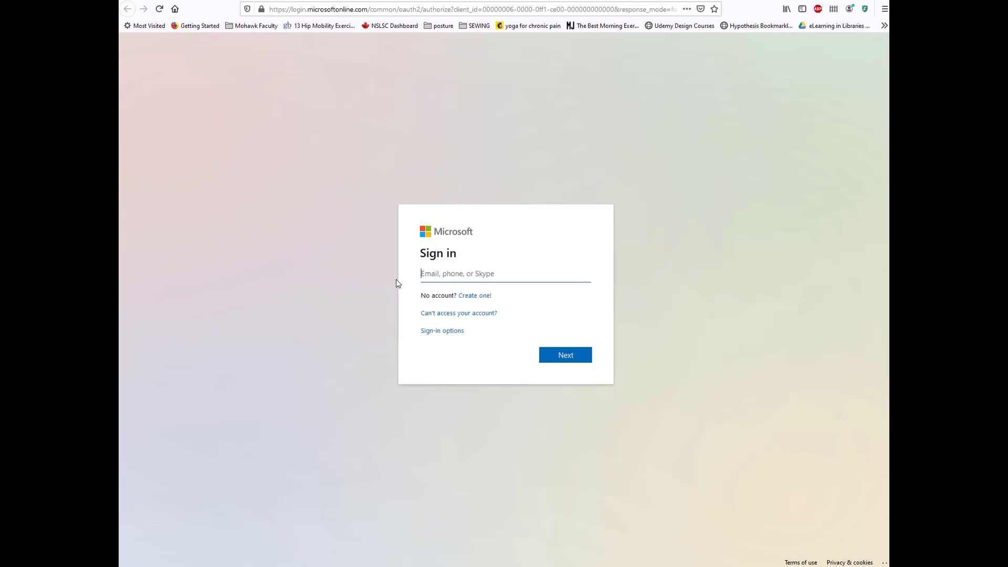
key("ctrl+v")
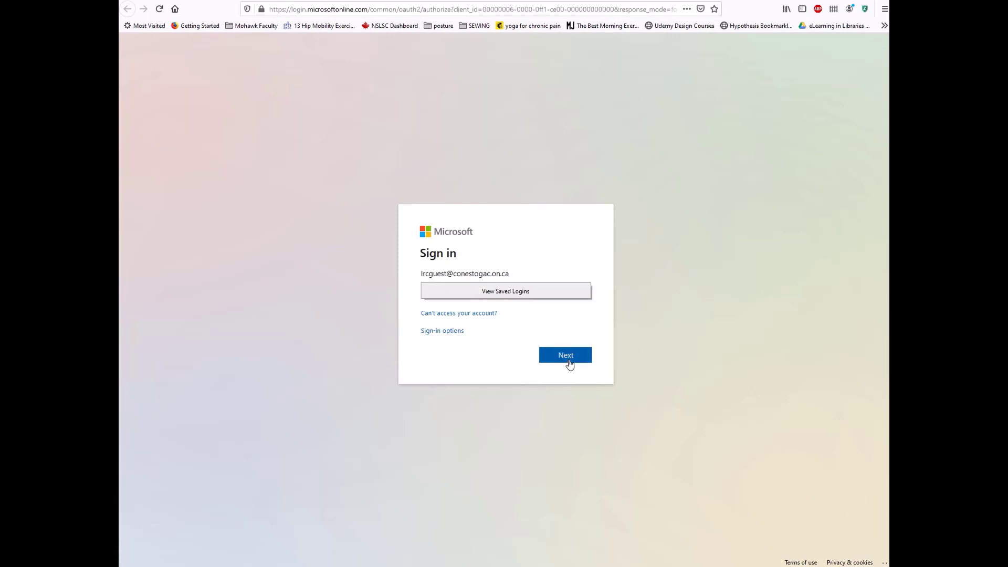
left_click(570, 361)
left_click(571, 362)
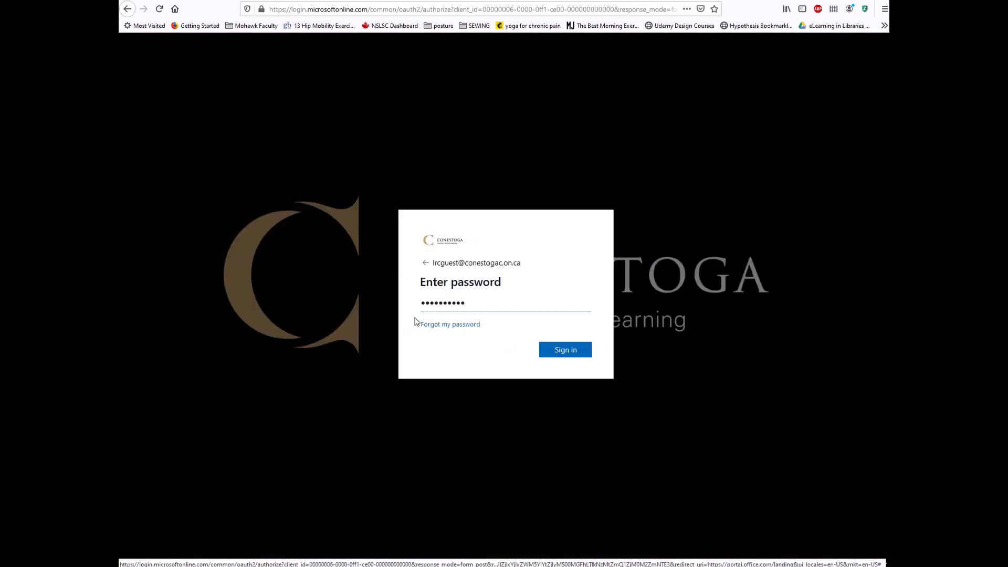
key("Return")
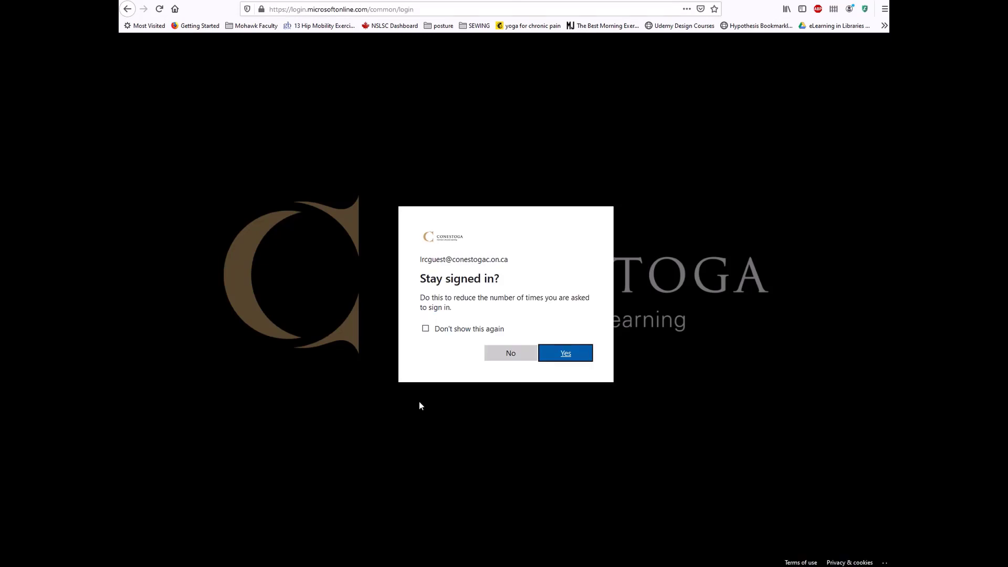
left_click(507, 355)
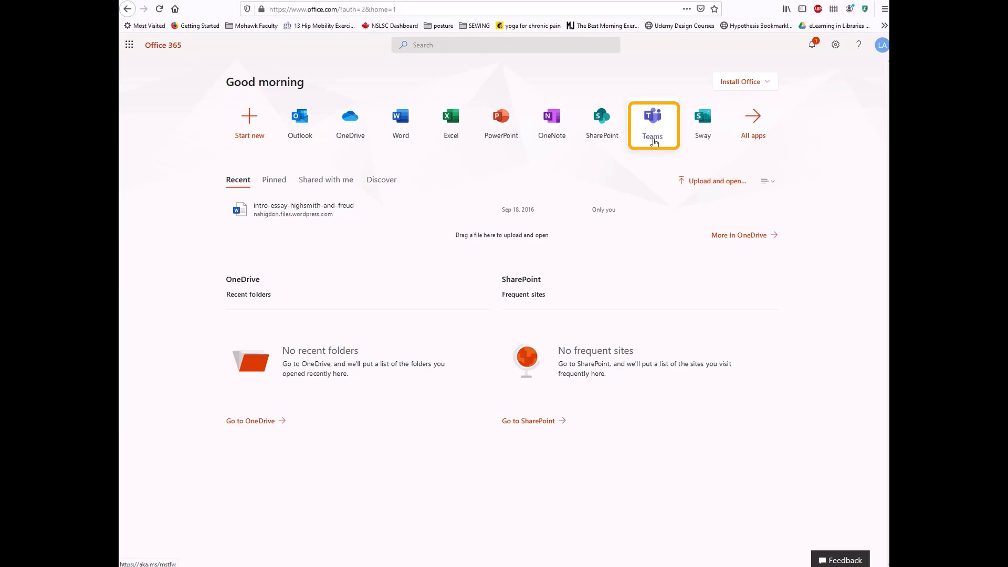
- Launch Microsoft Teams in the browser from the Office 365 home page
left_click(652, 135)
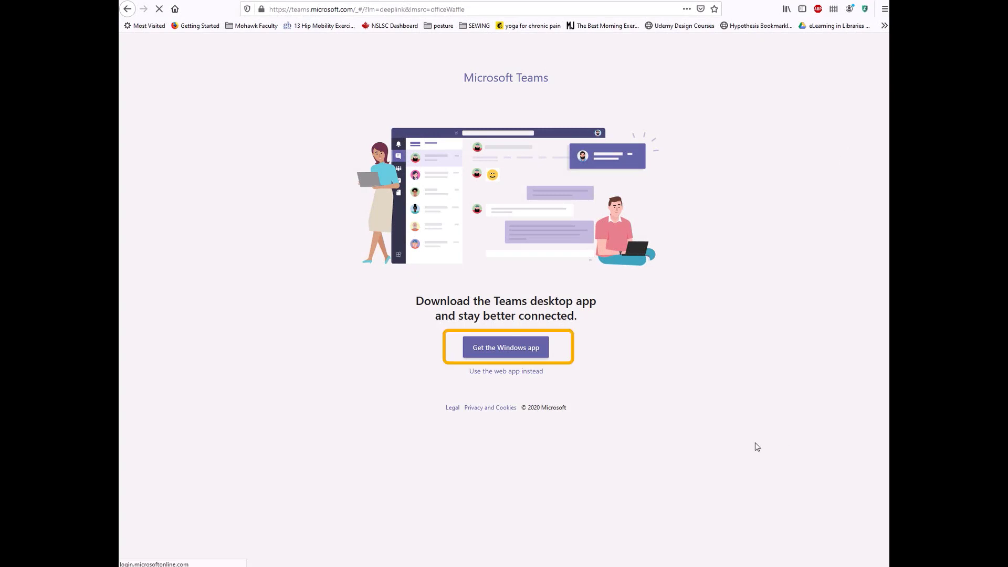
- Download the Teams Windows app (Teams_windows_x64.exe), save it and run the installer
left_click(490, 350)
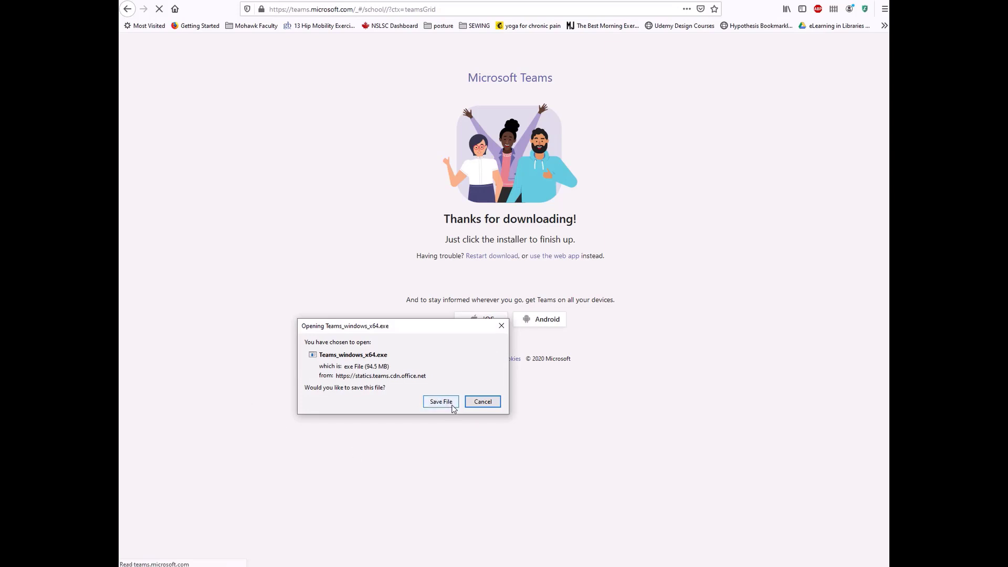
left_click(441, 402)
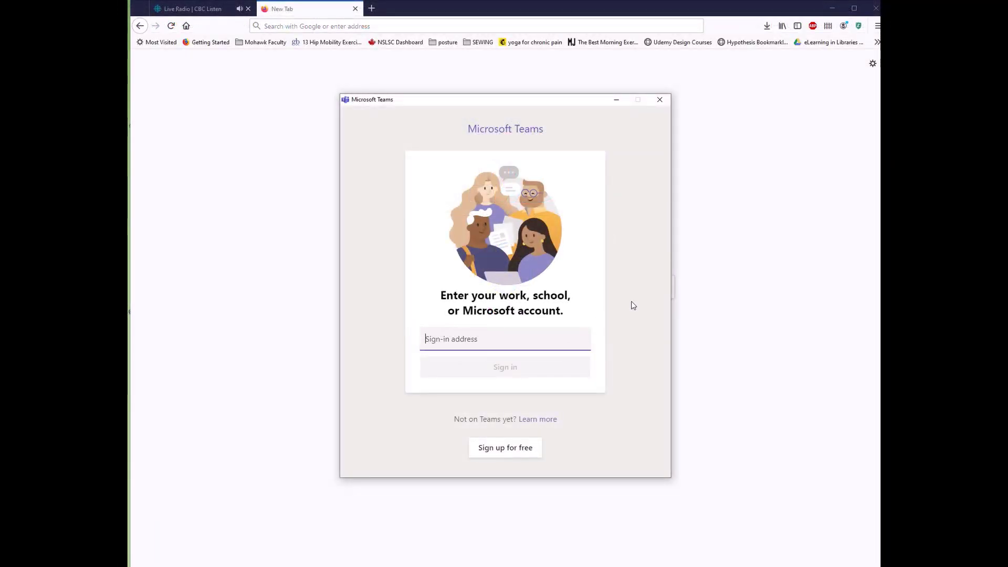
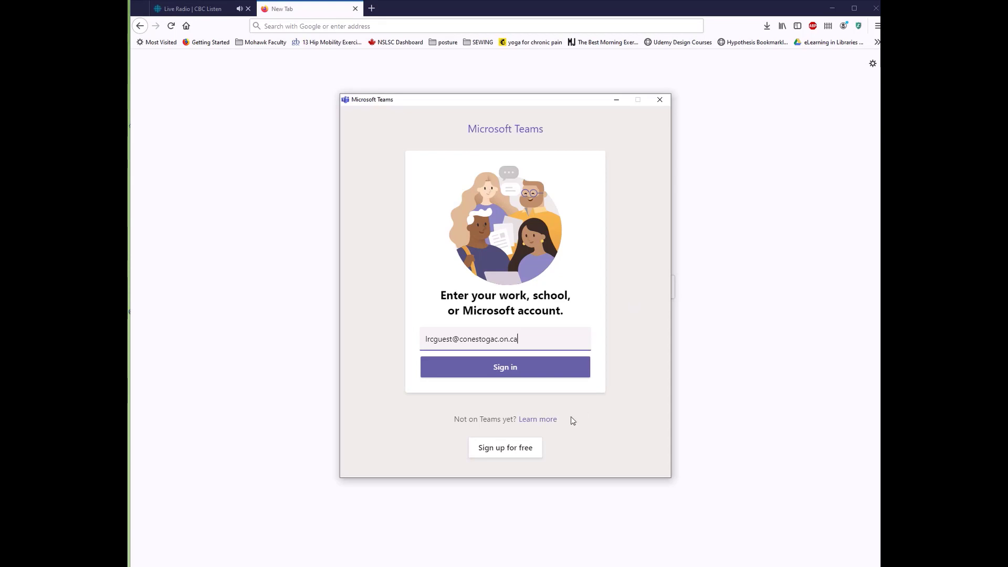
- Sign in to the Teams desktop app with the college account address and its password
left_click(513, 376)
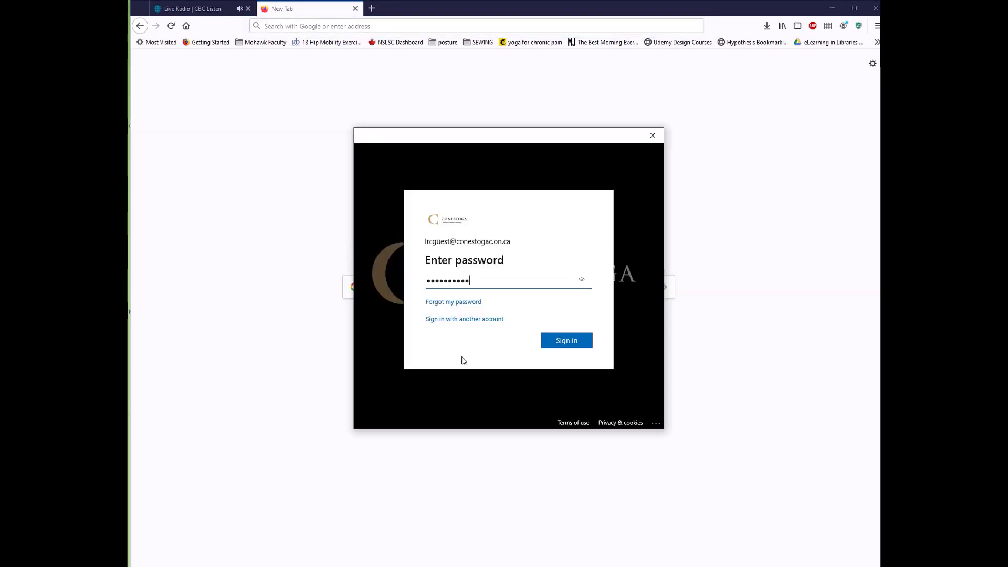
key("Return")
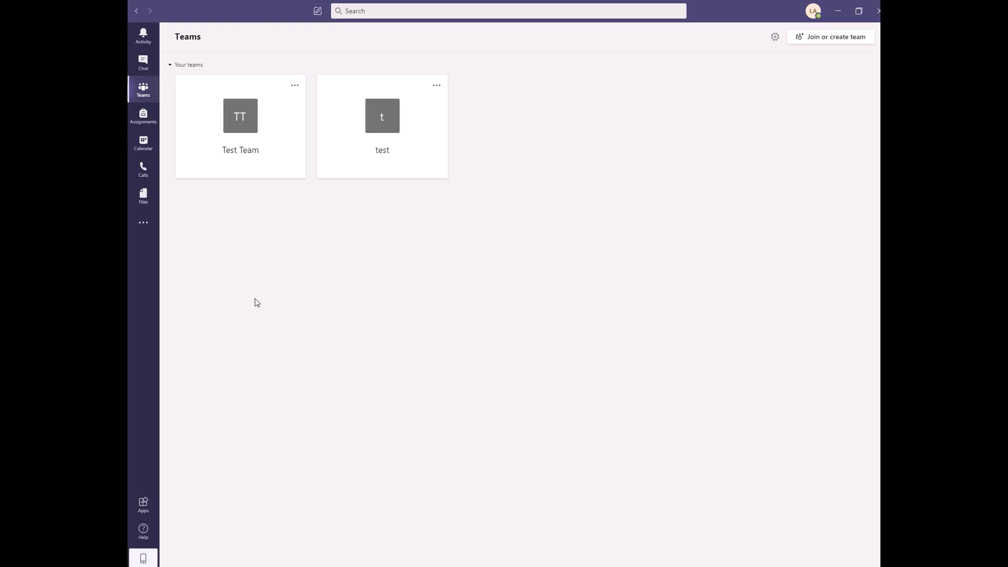
- Open the Apps page to browse the catalogue, including Forms, Planner and Trello
left_click(144, 36)
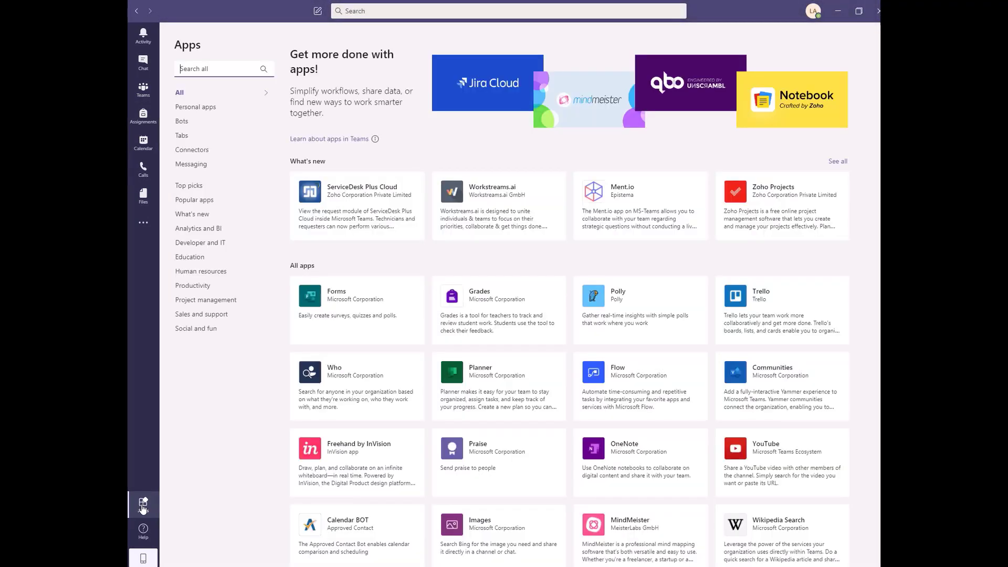
- Check the Help options and mobile app QR code, then return to the Teams list
left_click(143, 532)
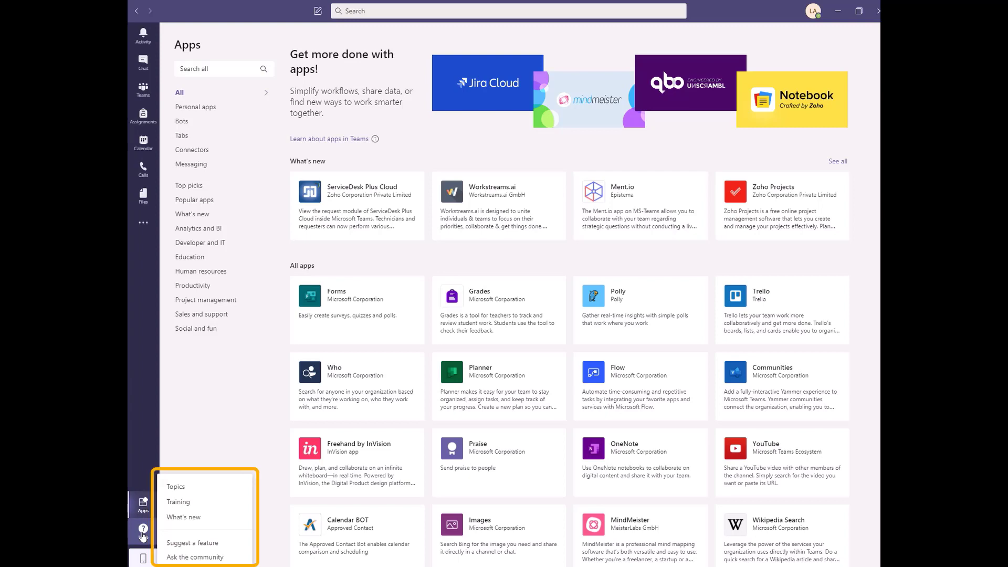
left_click(142, 559)
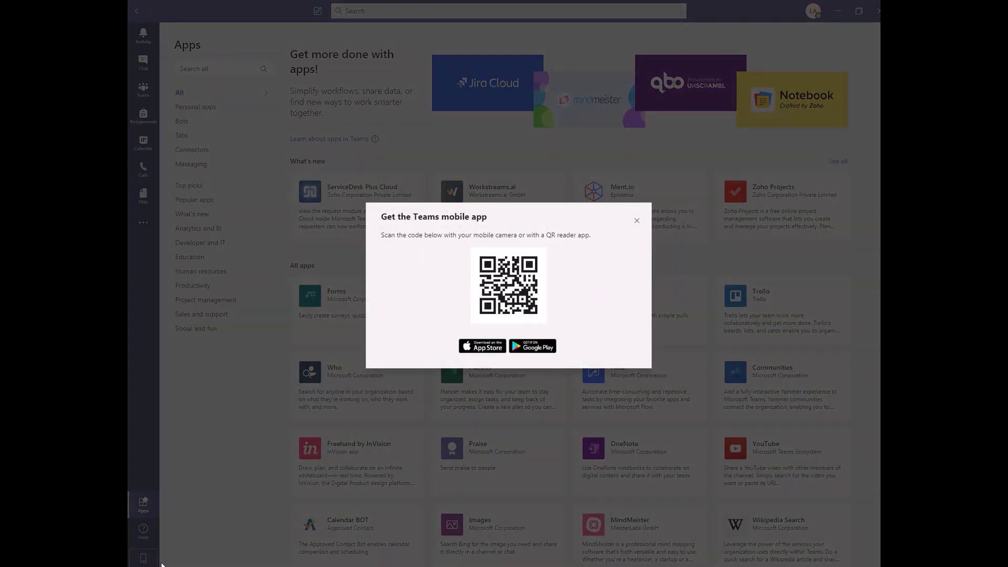
left_click(637, 220)
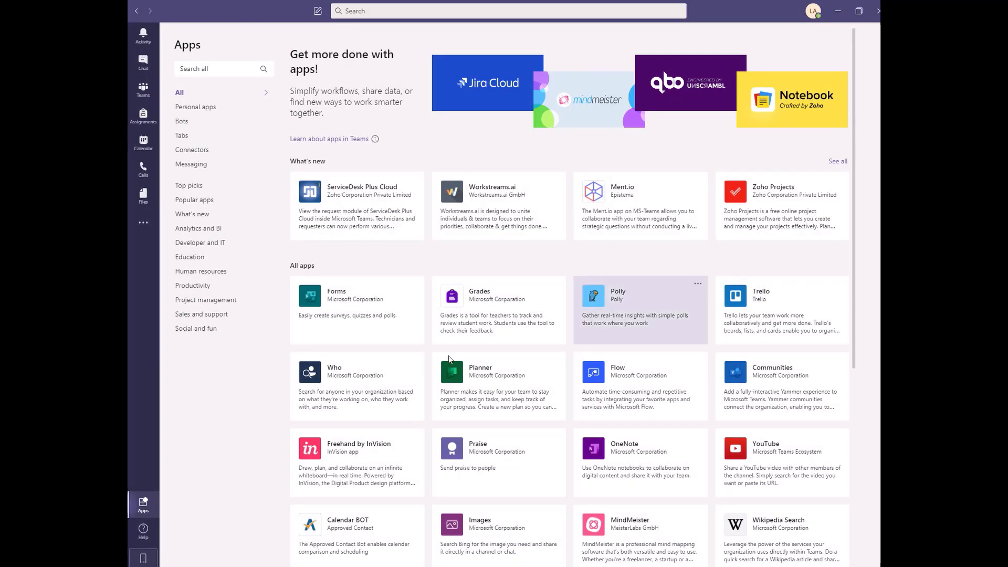
left_click(145, 94)
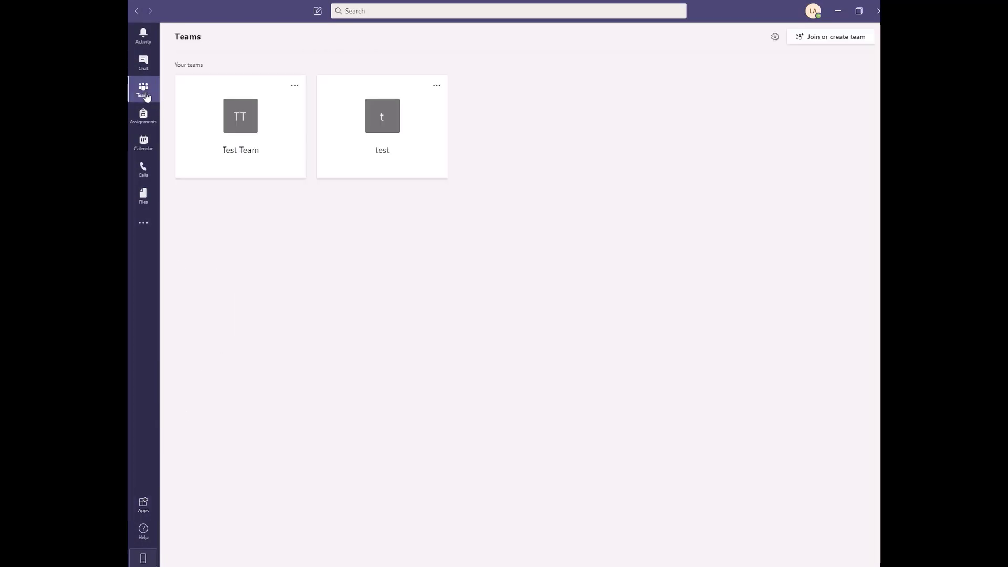
- In Test Team's General channel, paste the Project 1 welcome message, bold it, and send it
left_click(221, 156)
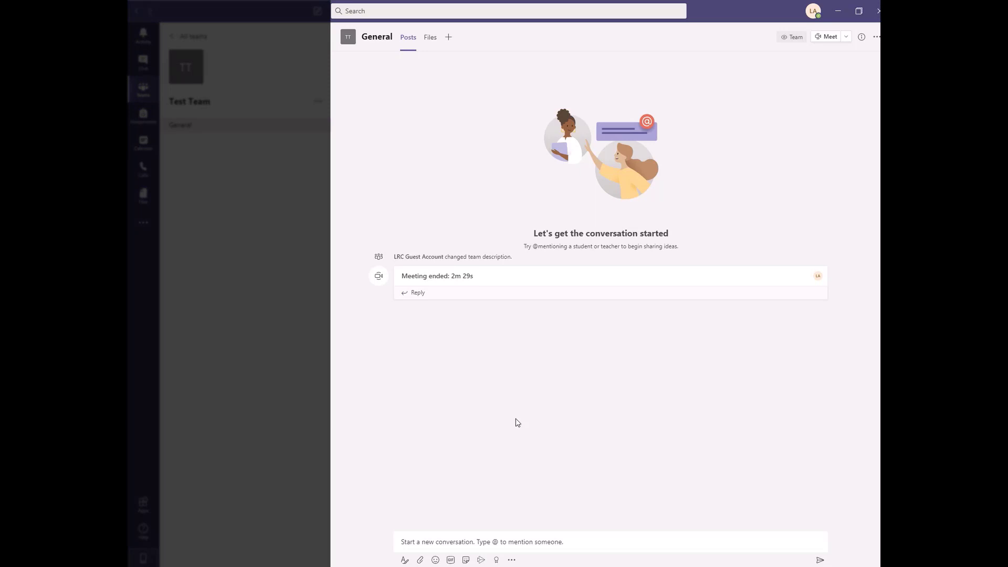
left_click(452, 541)
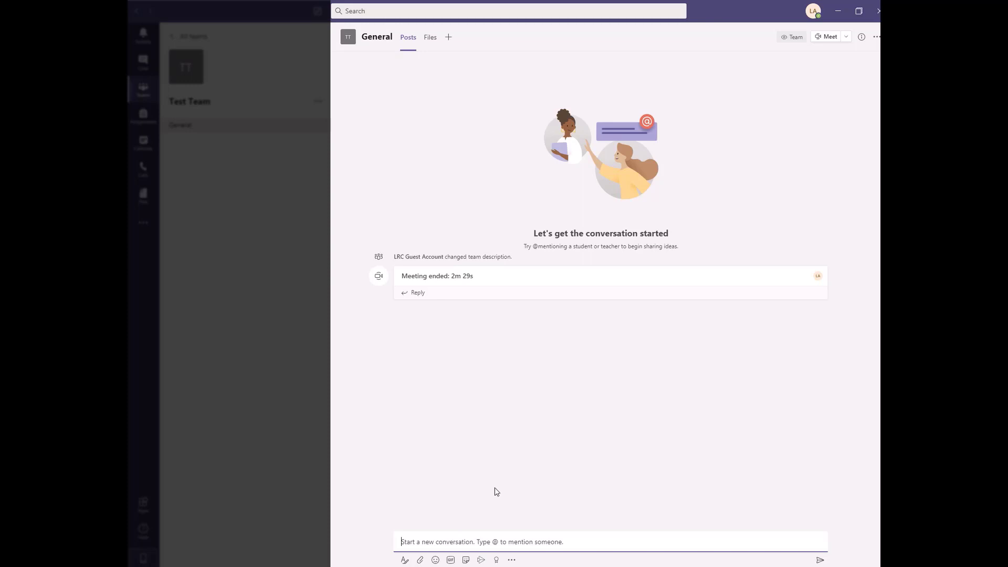
type("Hello everyone, let's get started on Project 1.")
left_click(405, 560)
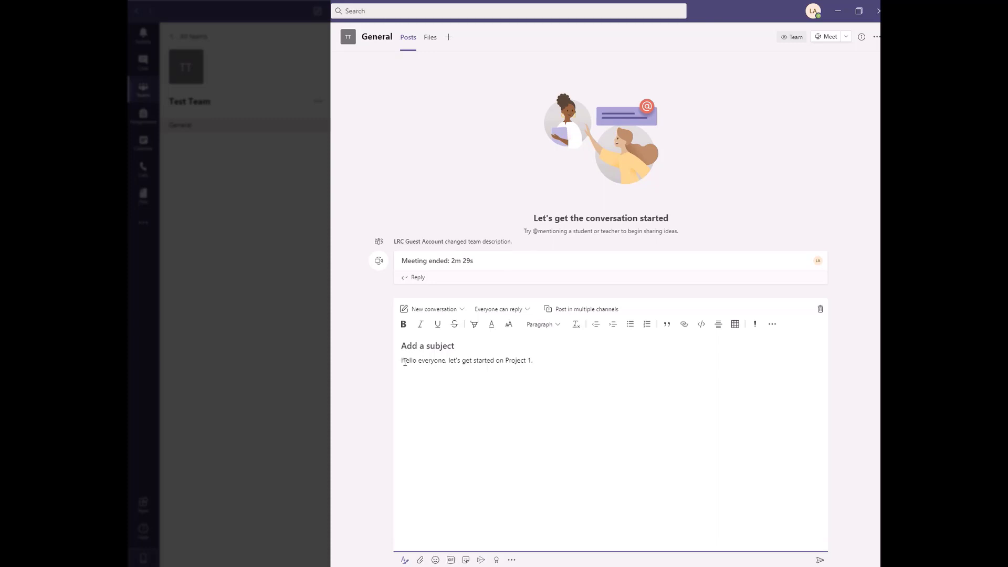
left_click_drag(402, 362, 537, 365)
left_click(403, 324)
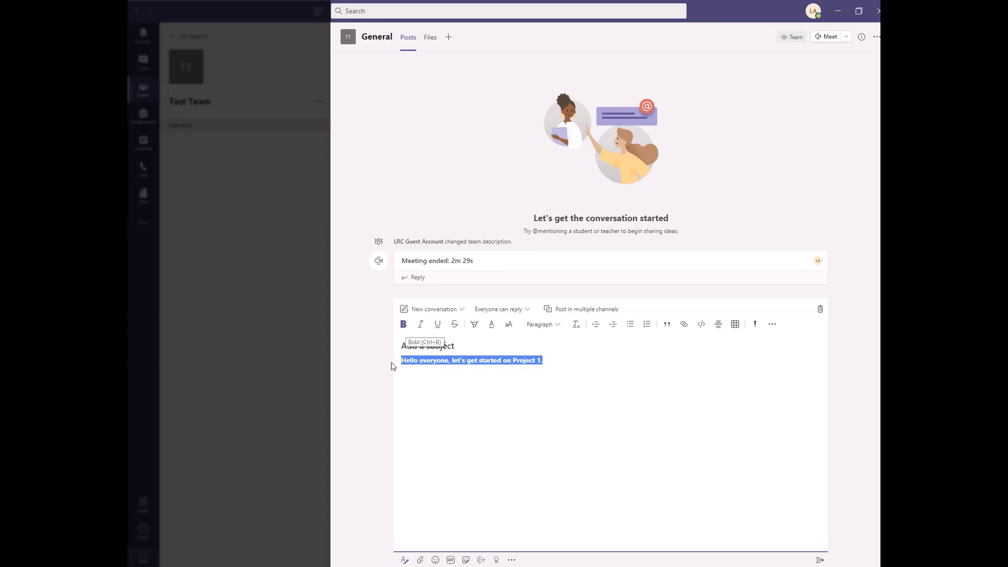
left_click(376, 398)
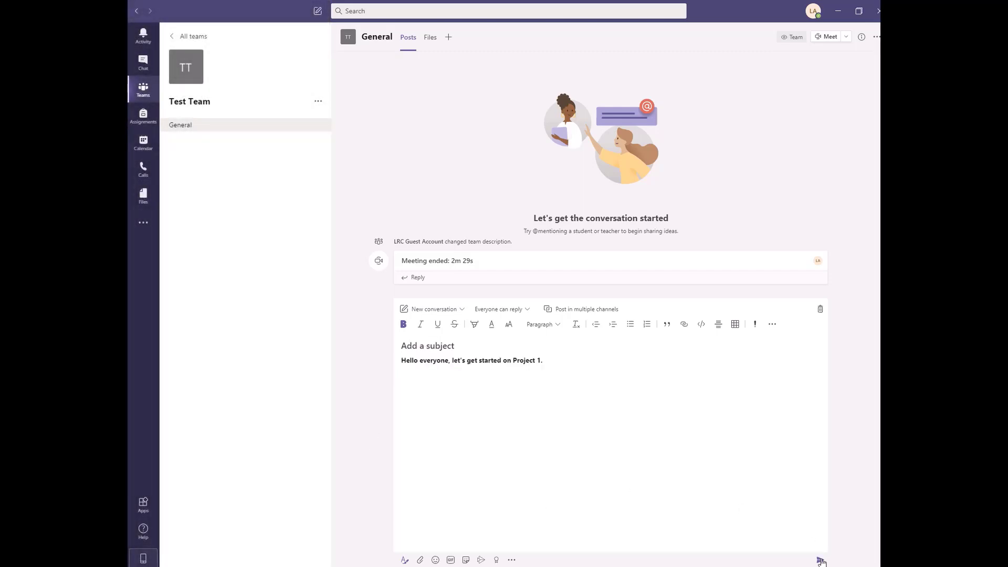
left_click(821, 560)
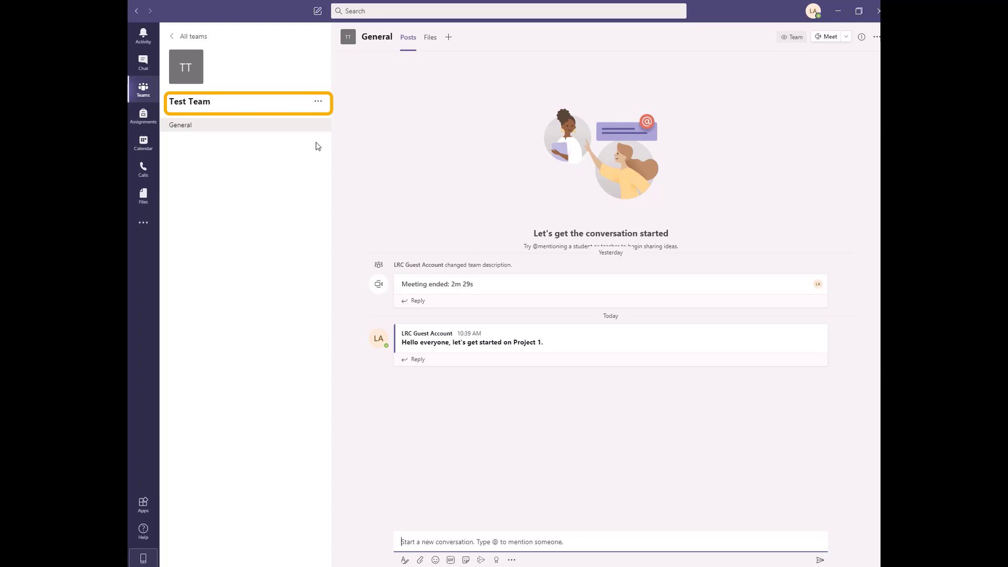
- Add a Standard 'Project 1' channel to Test Team, set to show automatically for everyone
left_click(318, 102)
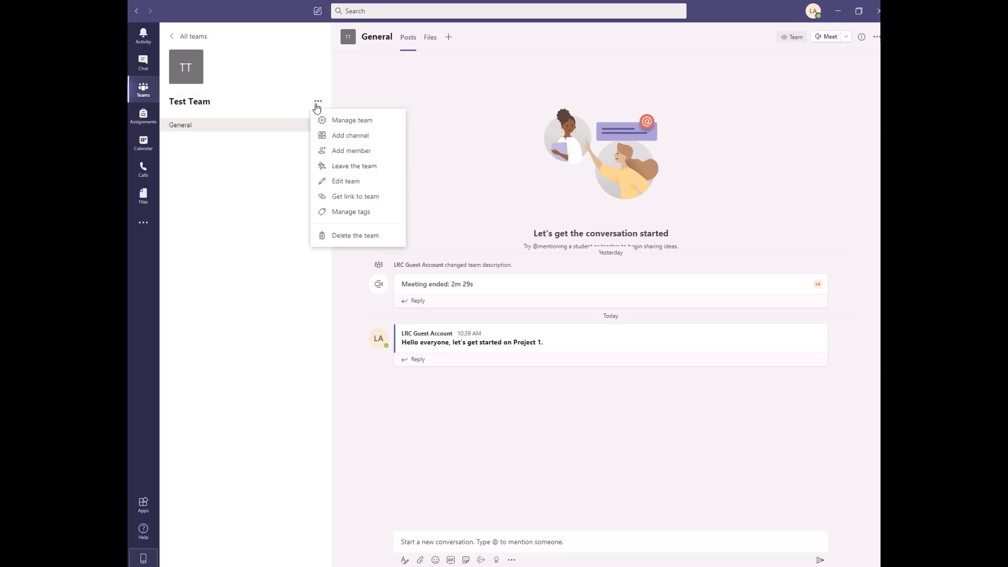
left_click(341, 136)
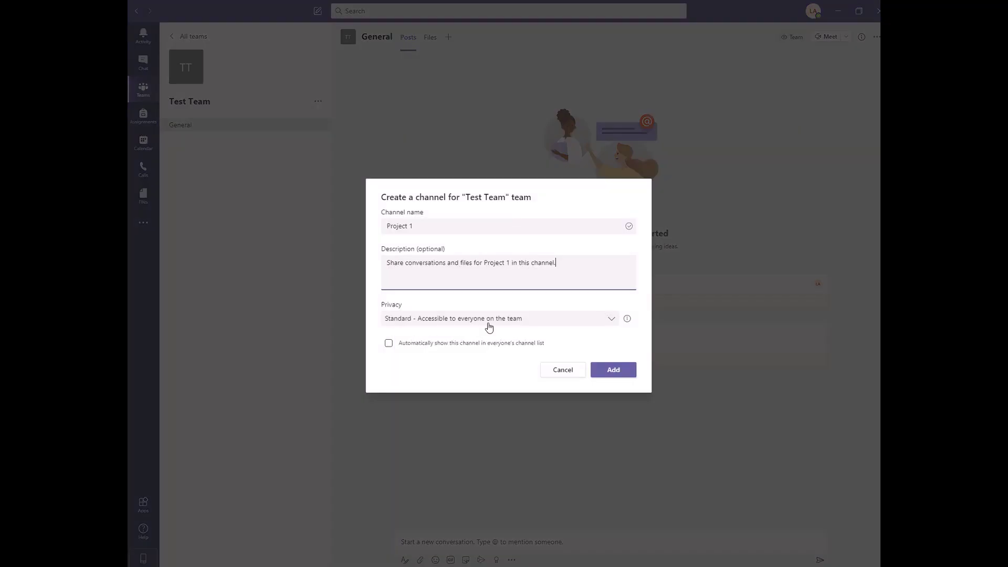
left_click(488, 319)
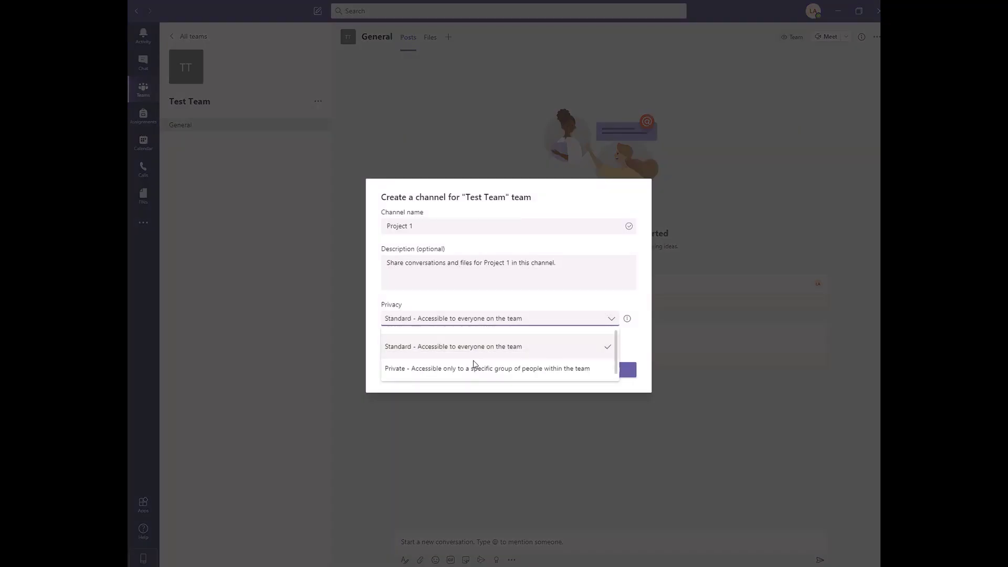
left_click(476, 346)
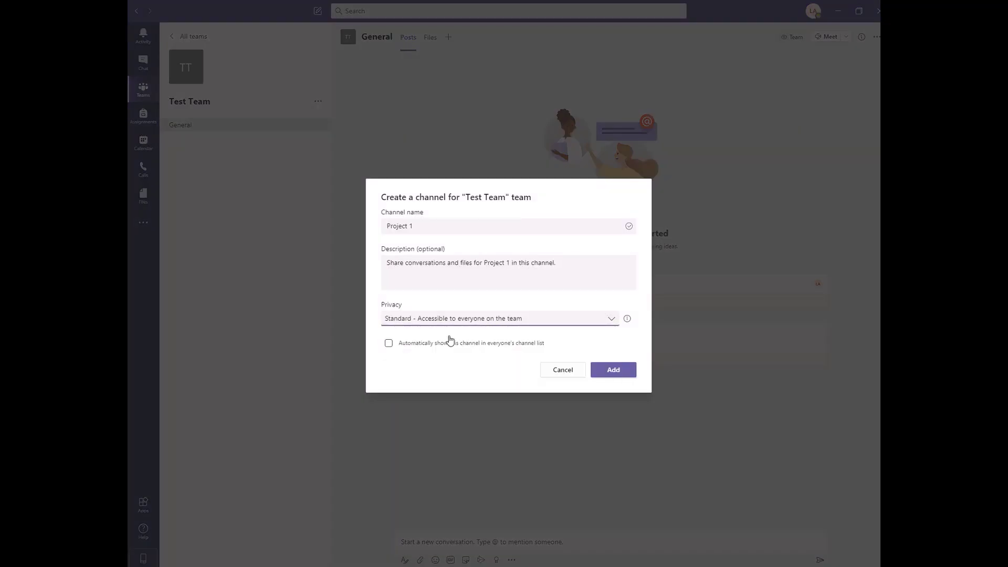
left_click(389, 344)
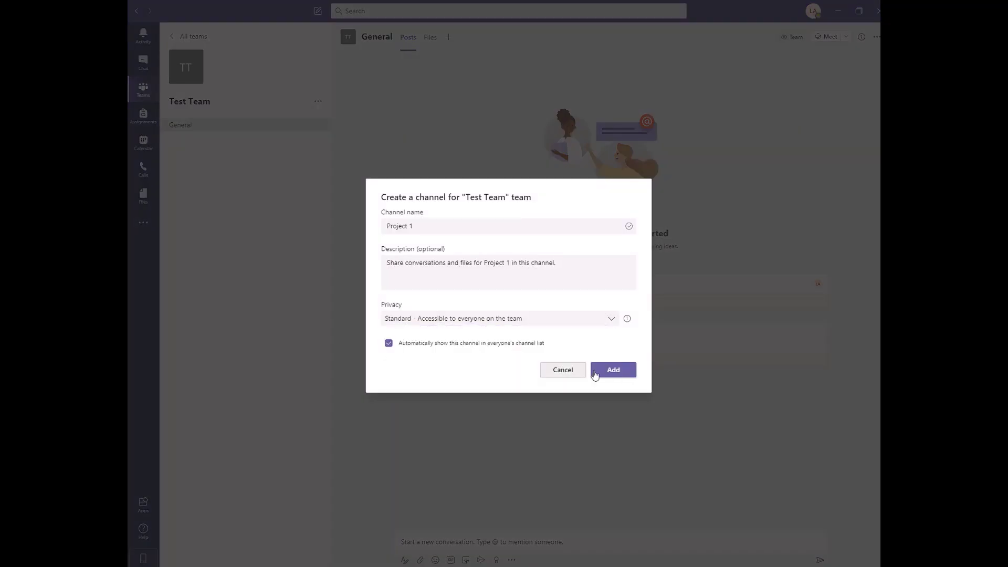
left_click(596, 371)
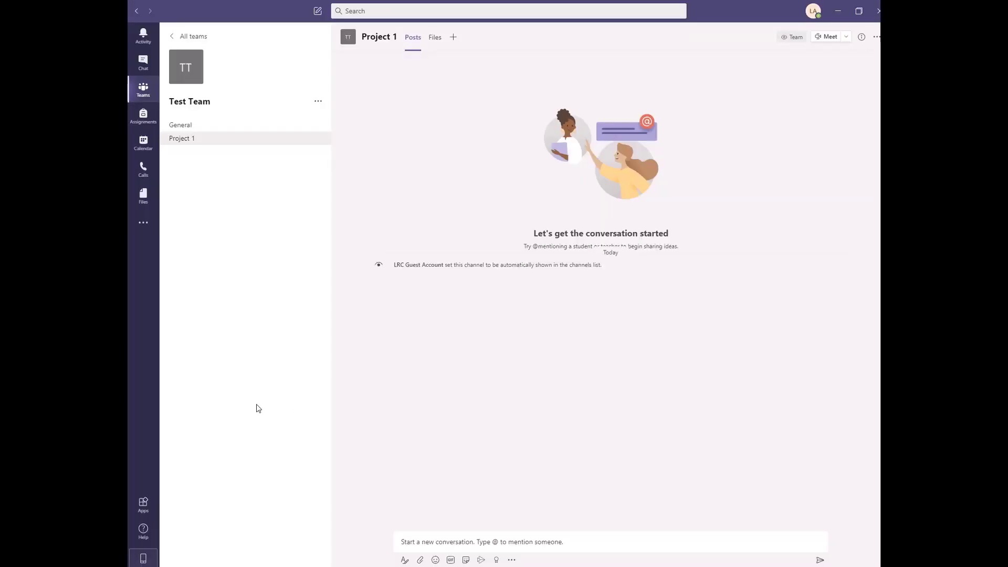
- Open the Calendar on the August 2020 work week showing Friday's 11:30 AM meeting
left_click(147, 149)
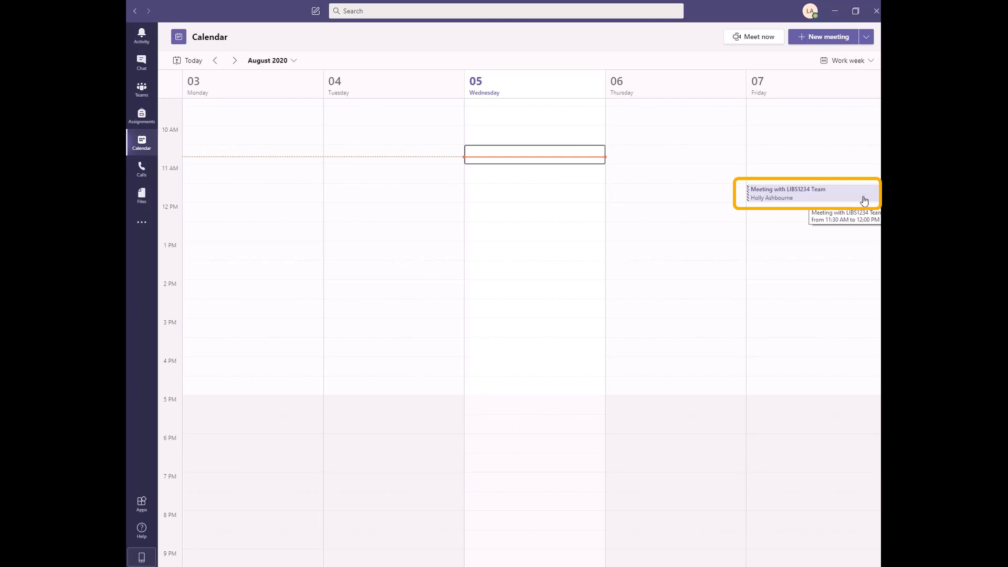
- Join Friday's LIBS1234 Team meeting from its calendar details, letting the link open in Teams
left_click(865, 201)
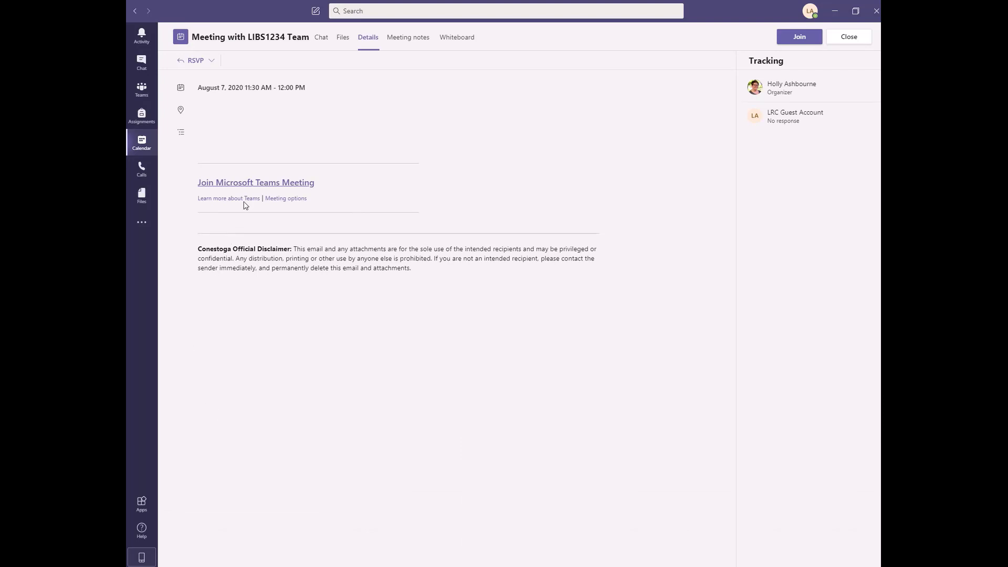
left_click(245, 185)
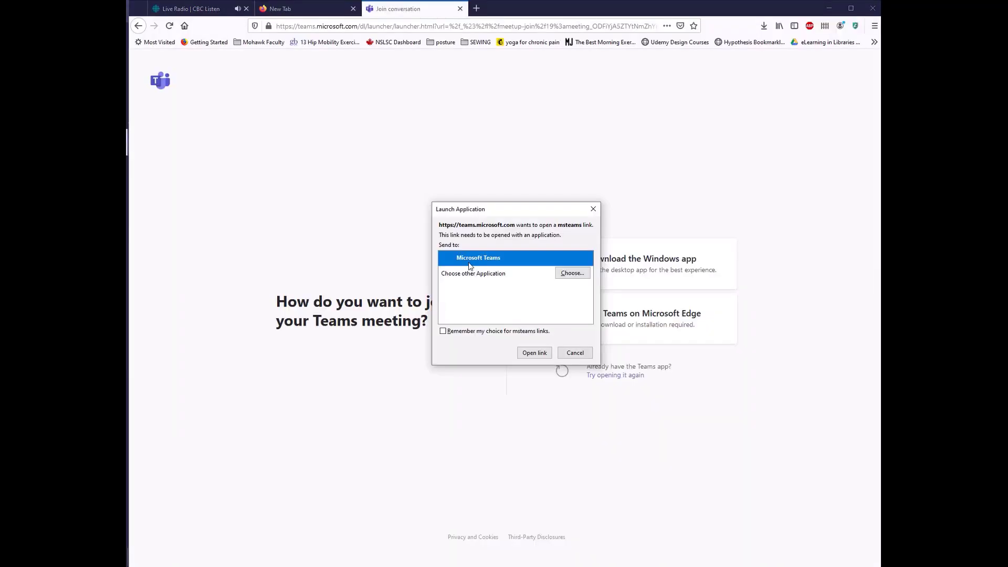
left_click(535, 354)
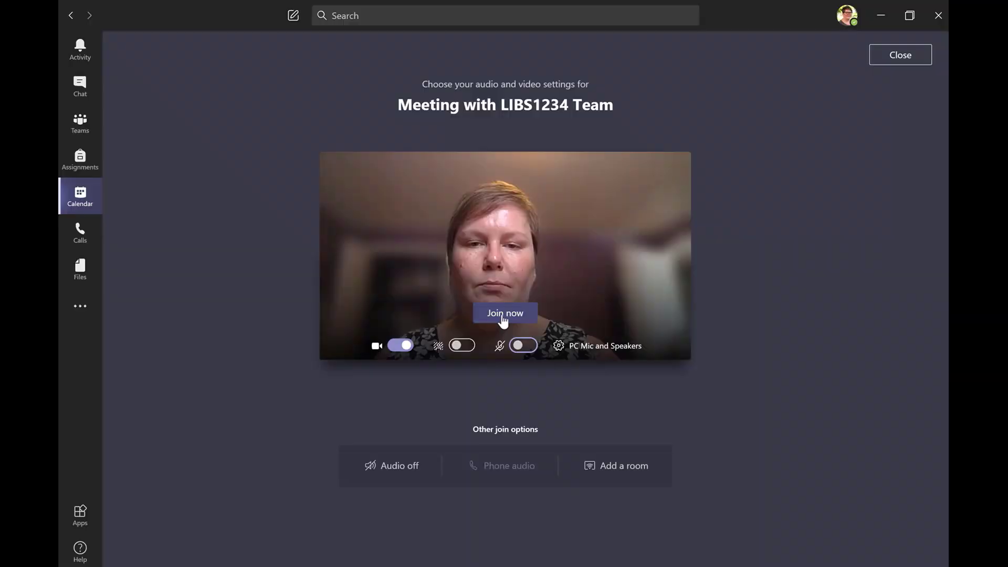
- End the meeting so Test Team's General channel logs 'Meeting ended: 2m 29s'
left_click(503, 315)
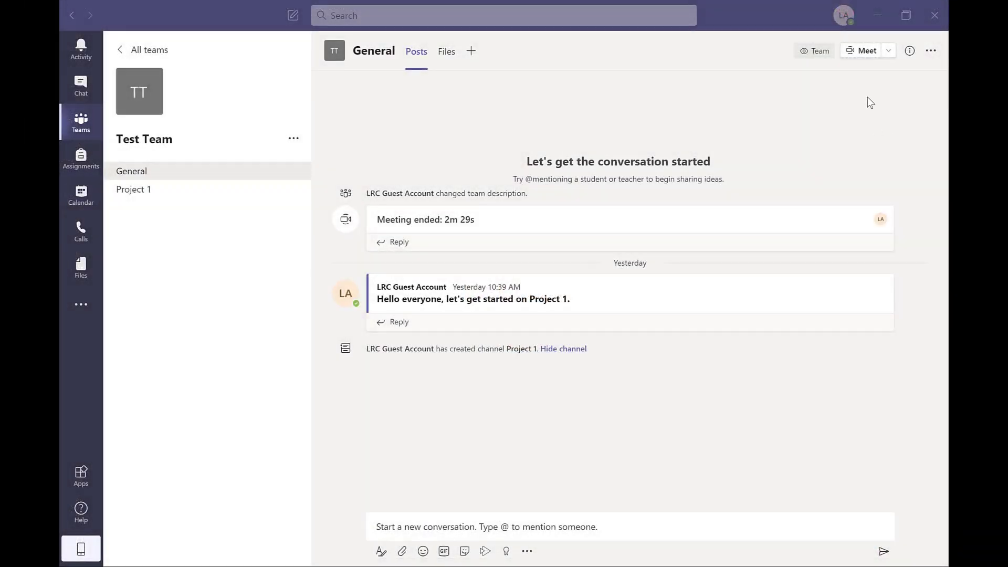
left_click(890, 51)
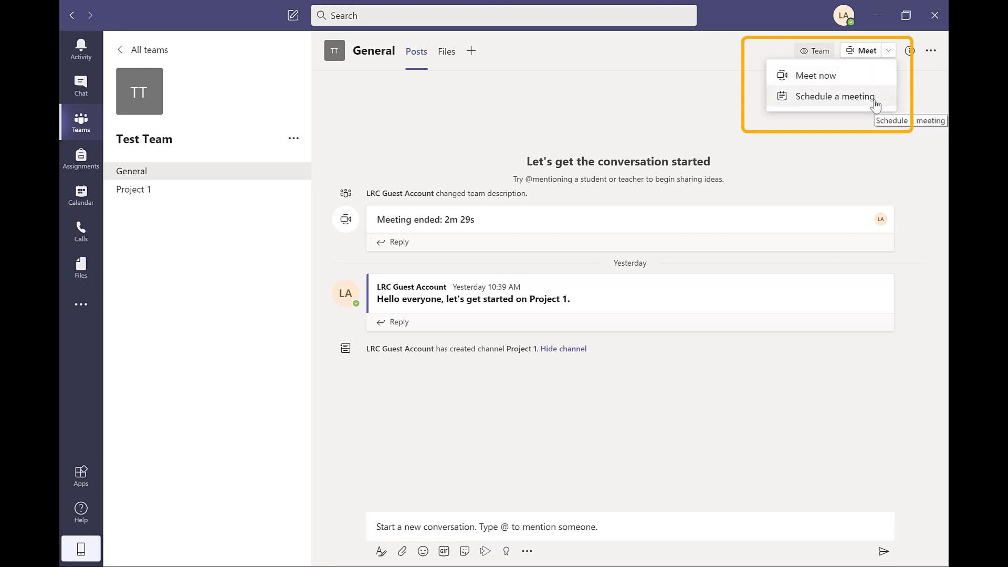
left_click(834, 97)
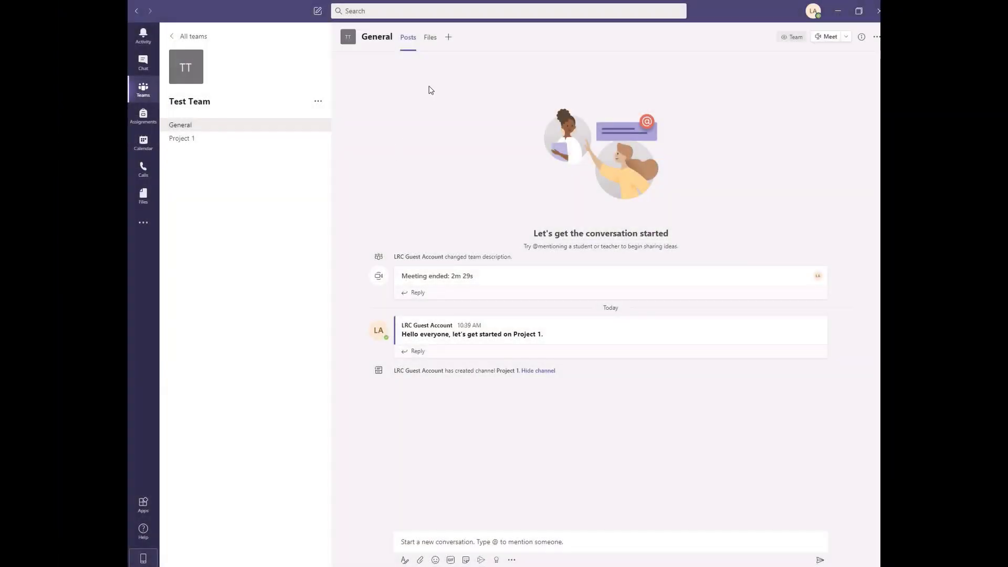
- Upload google play.jpg from the computer to the General channel's Files tab
left_click(432, 39)
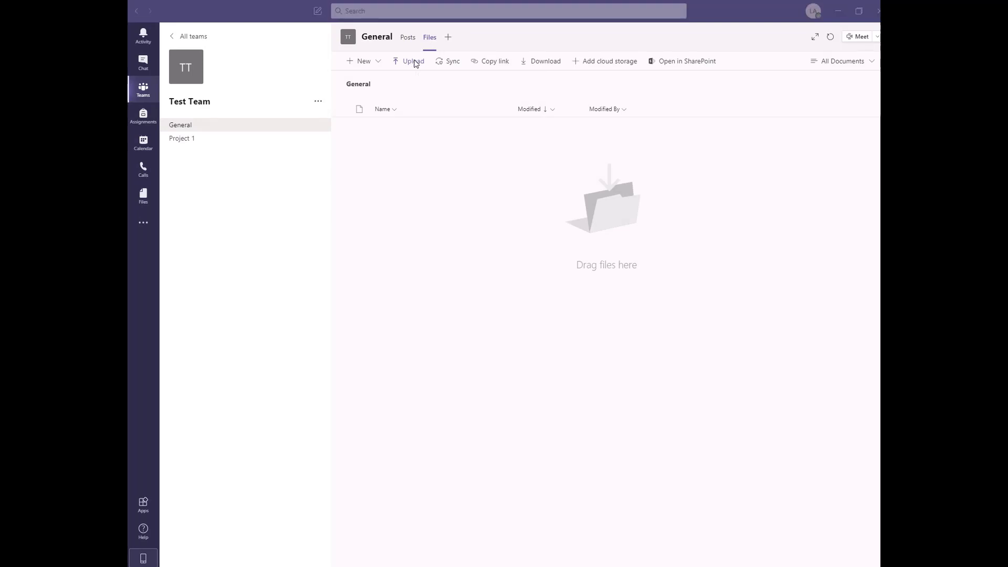
left_click(415, 61)
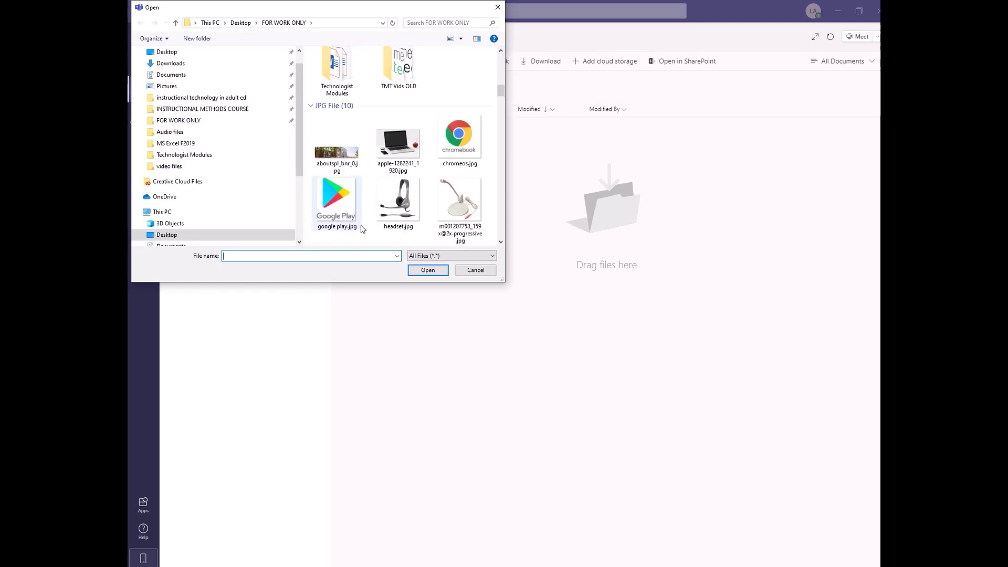
double_click(334, 221)
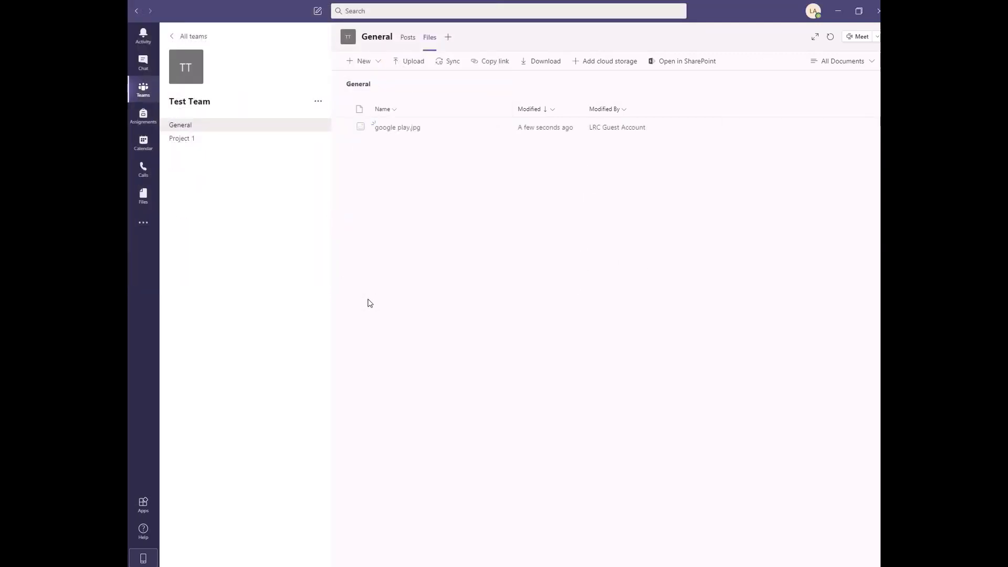
- Find the colleague by name and open a chat with her
left_click(145, 65)
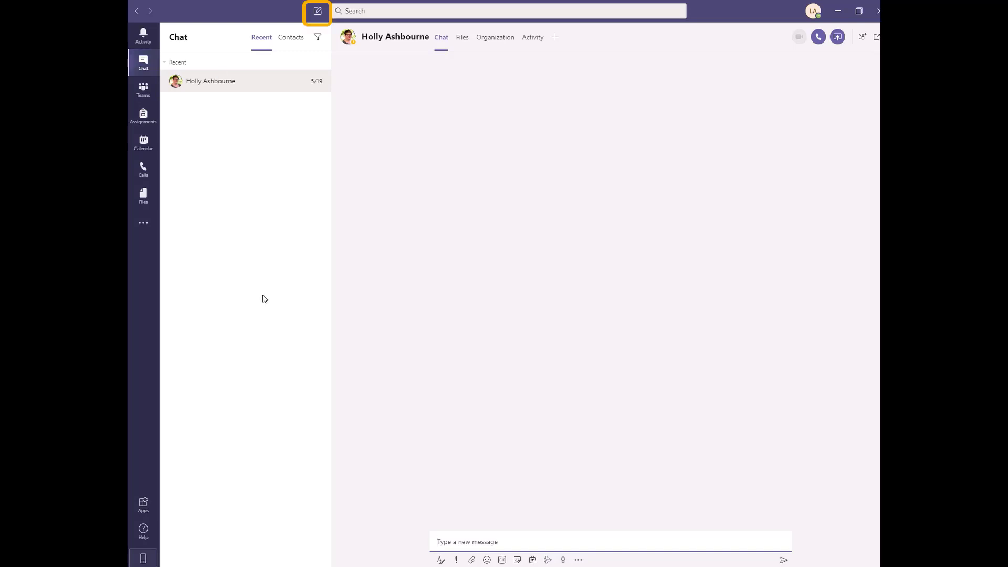
left_click(361, 11)
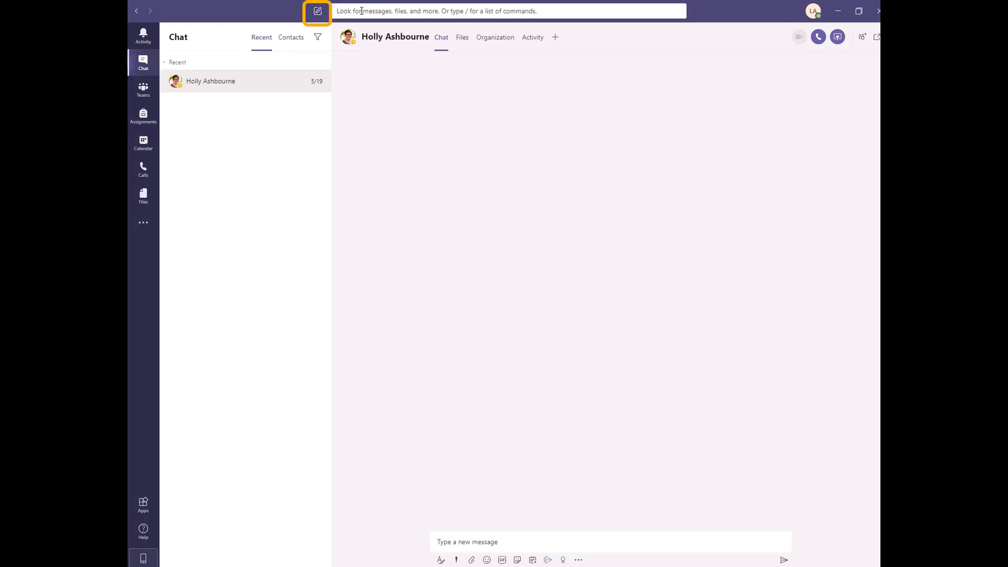
type("holly")
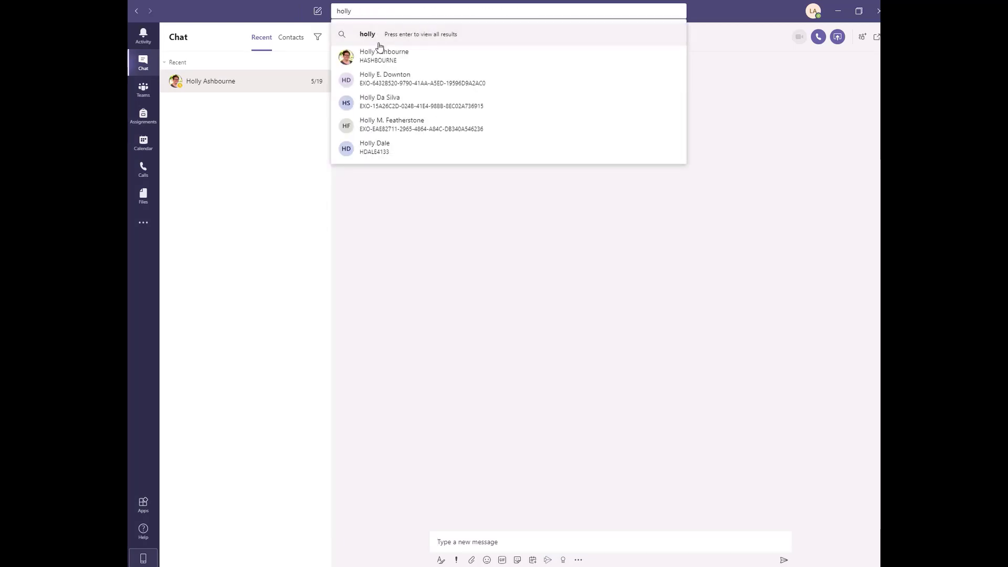
left_click(403, 62)
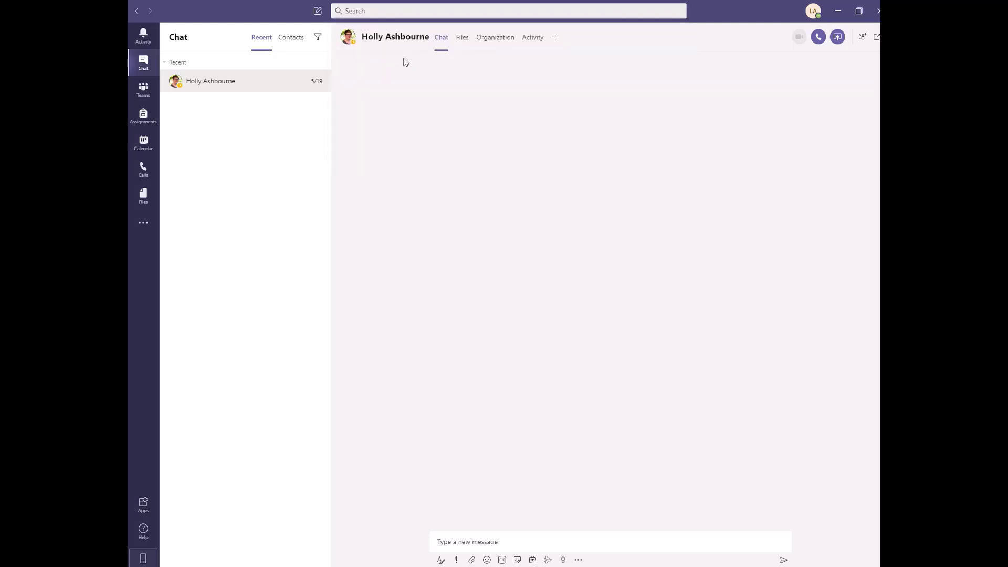
- Send her the pasted Project 1 file request ending with a smiley emoji
type("Hi Holly, could you send me that file for Project 1? Thanks!")
left_click(488, 560)
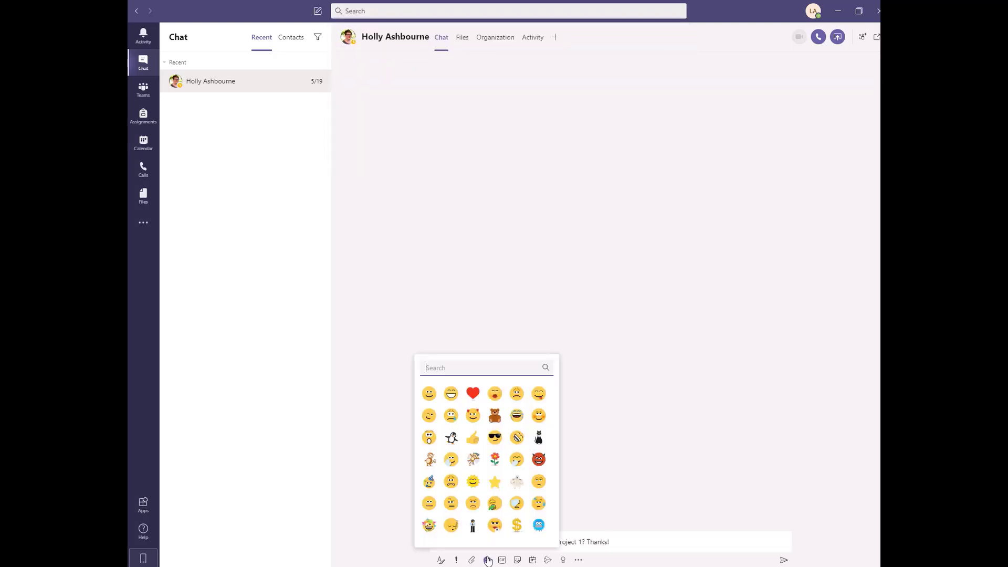
left_click(472, 482)
key("Return")
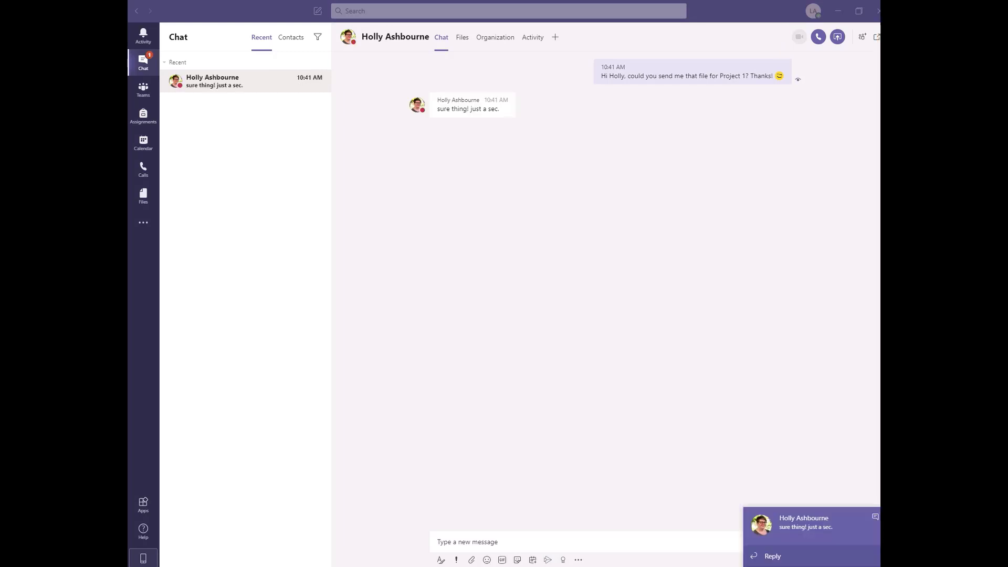
- Create private team 'LIB1234 Class Project Team' described as the team for Project 1 for LIB1234
left_click(149, 94)
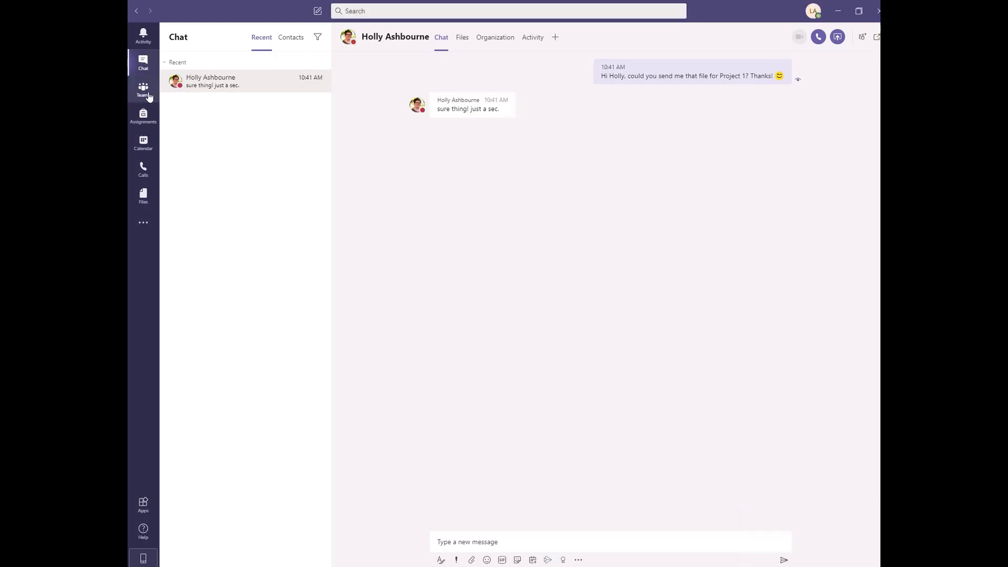
left_click(149, 96)
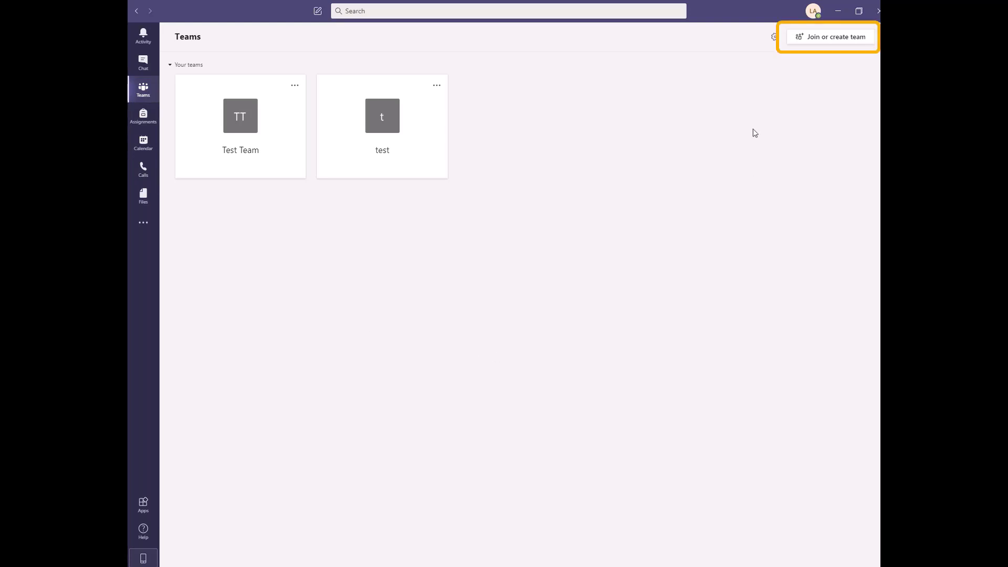
left_click(828, 37)
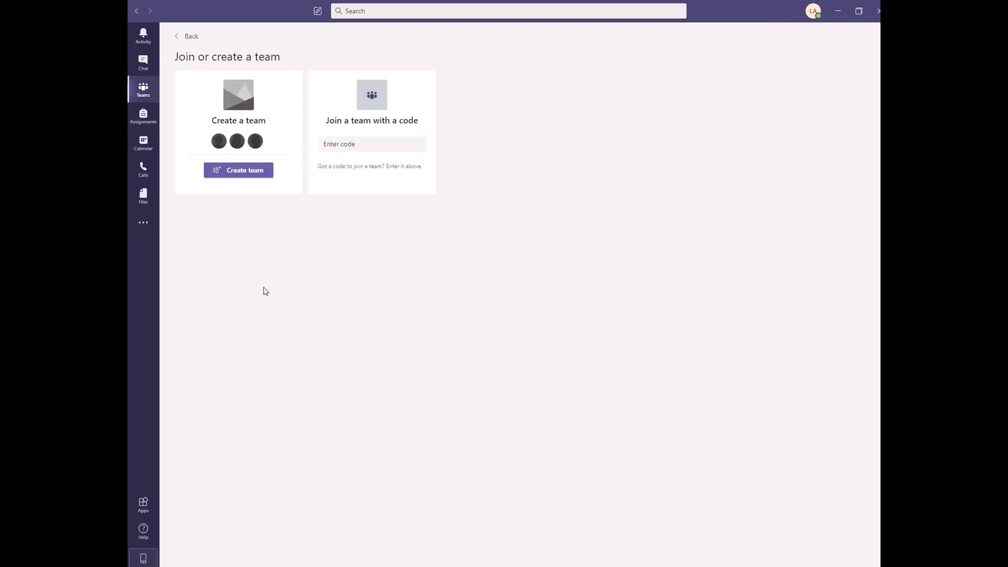
left_click(244, 173)
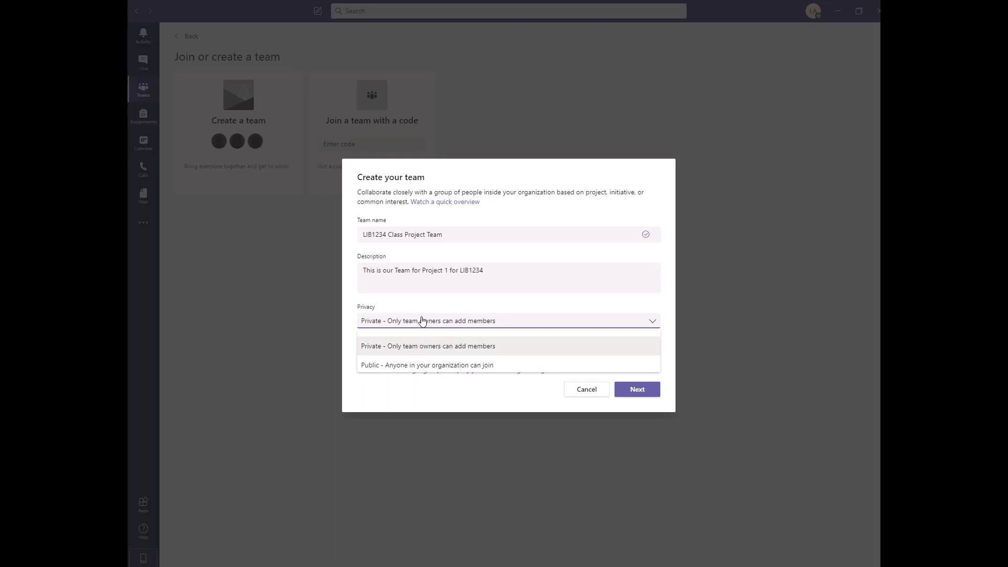
left_click(423, 321)
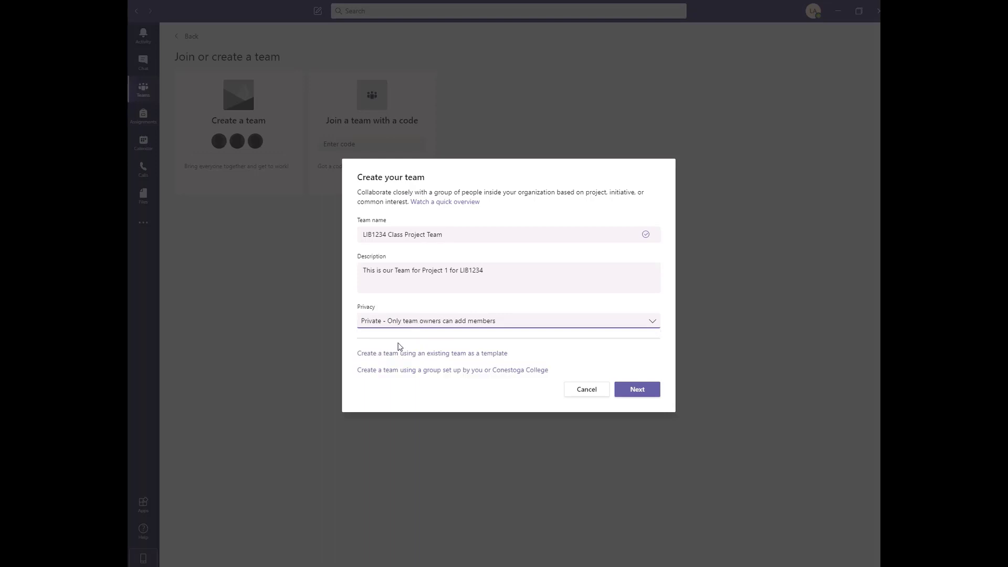
left_click(633, 392)
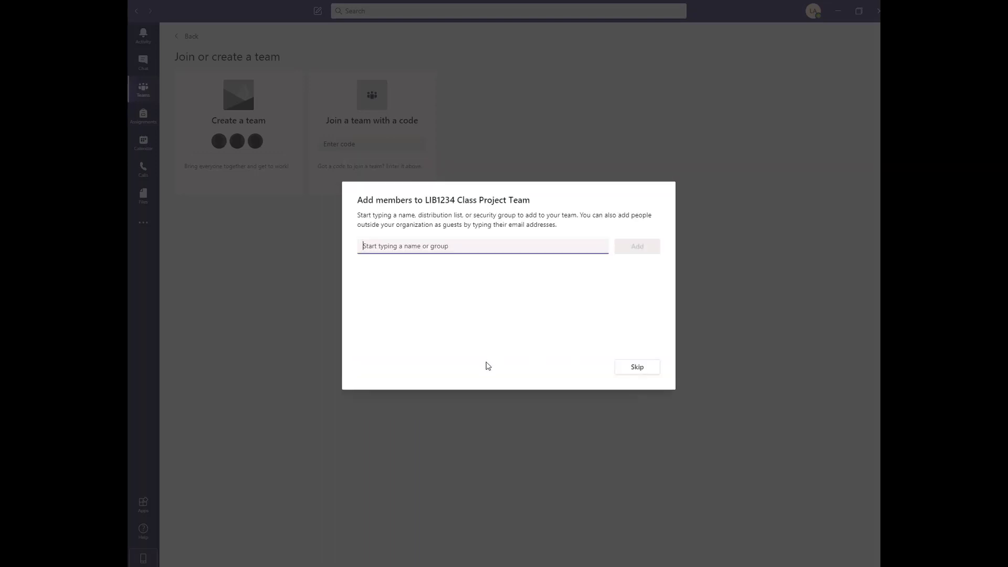
- Add the colleague to LIB1234 Class Project Team with the Member role and close
type("holly")
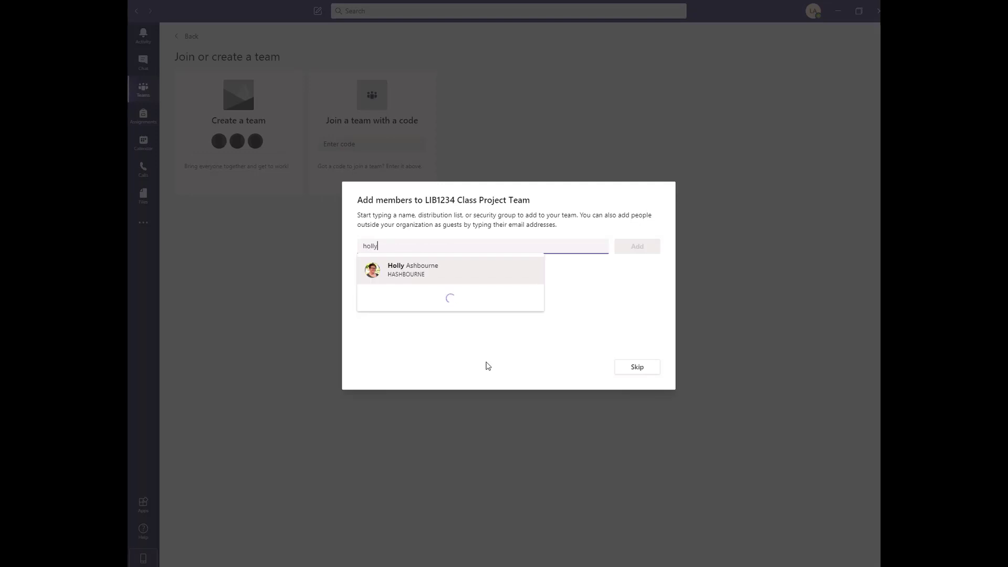
left_click(451, 275)
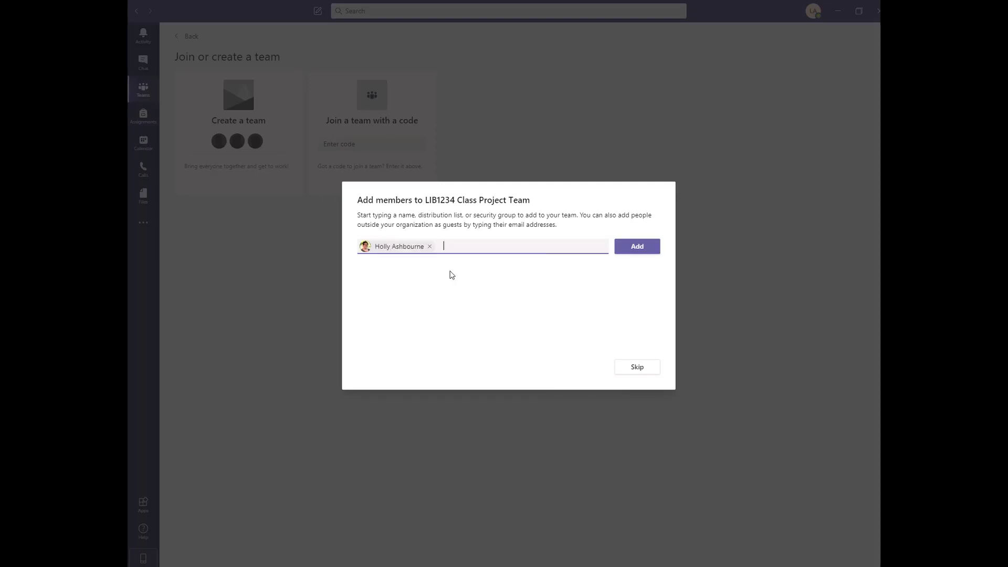
left_click(647, 255)
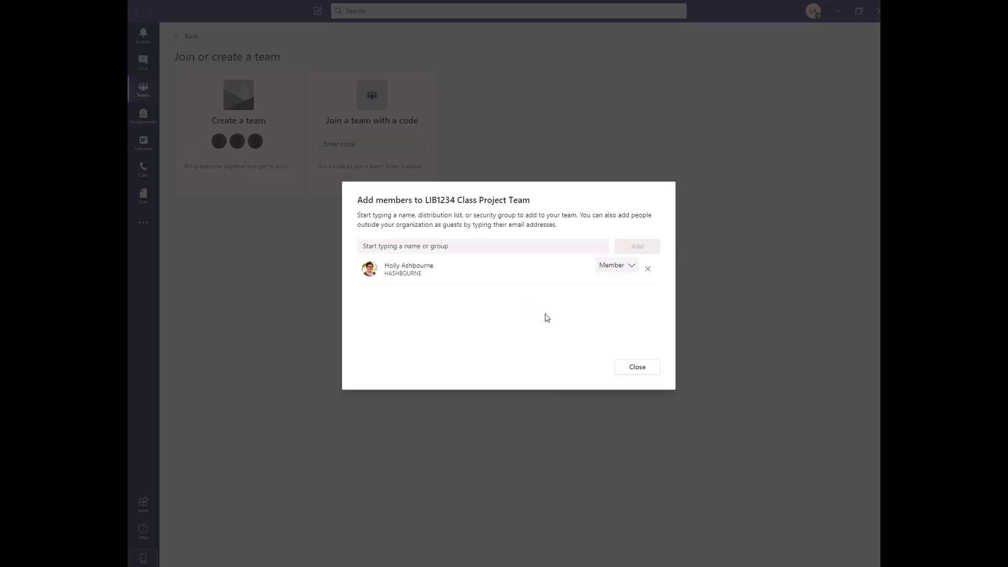
left_click(605, 269)
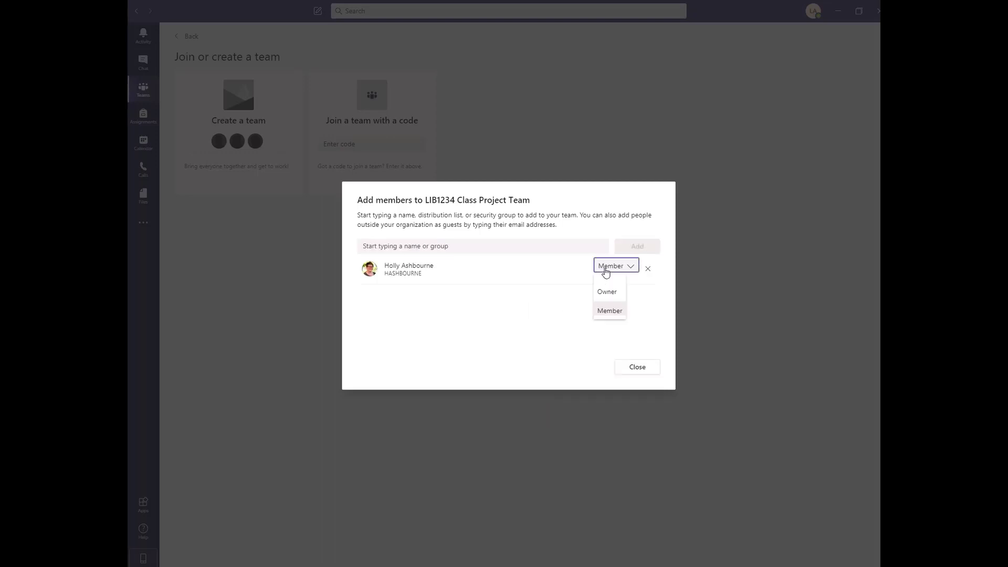
left_click(605, 270)
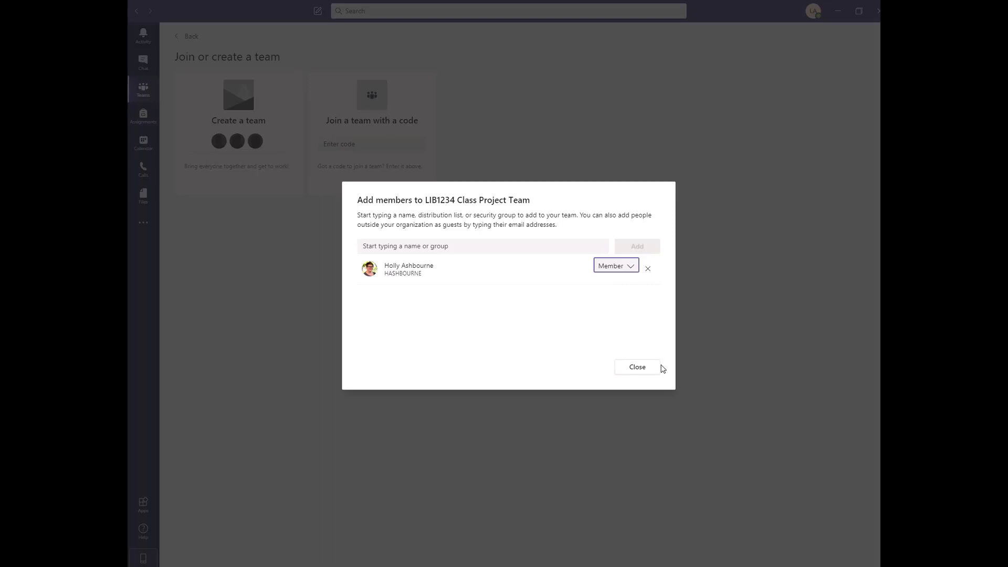
left_click(637, 370)
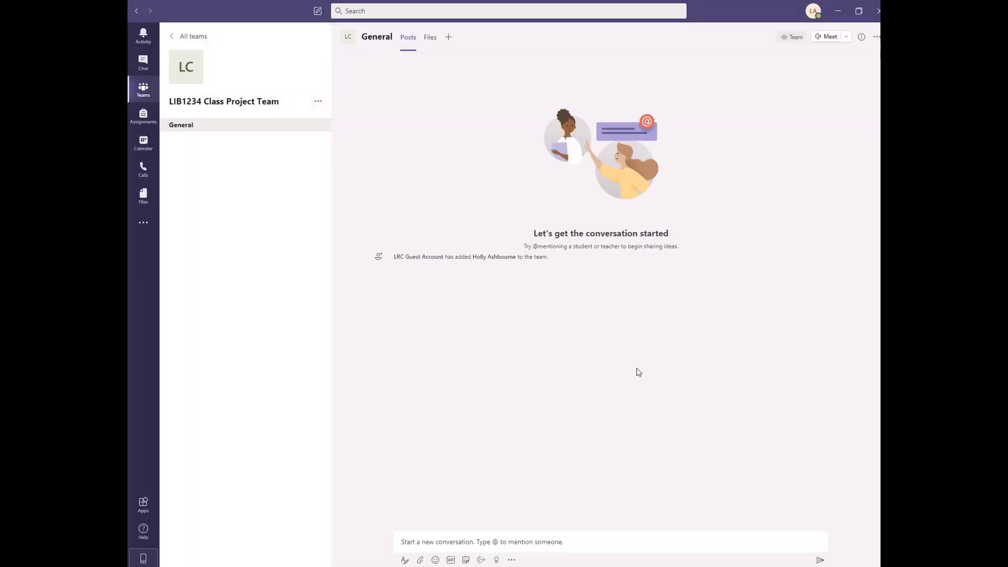